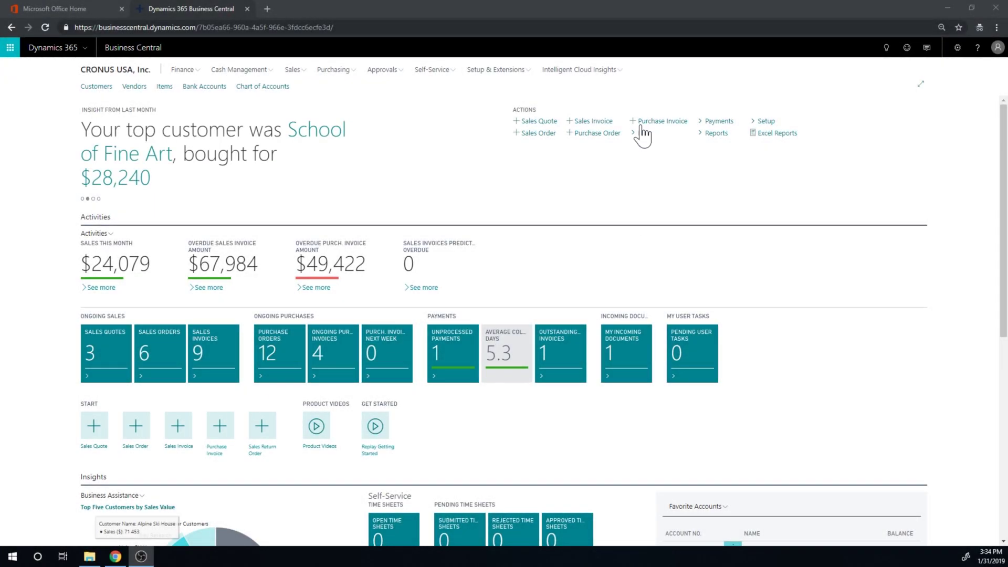
Step: Open the Catalog Items page through the Tell Me search
click(887, 48)
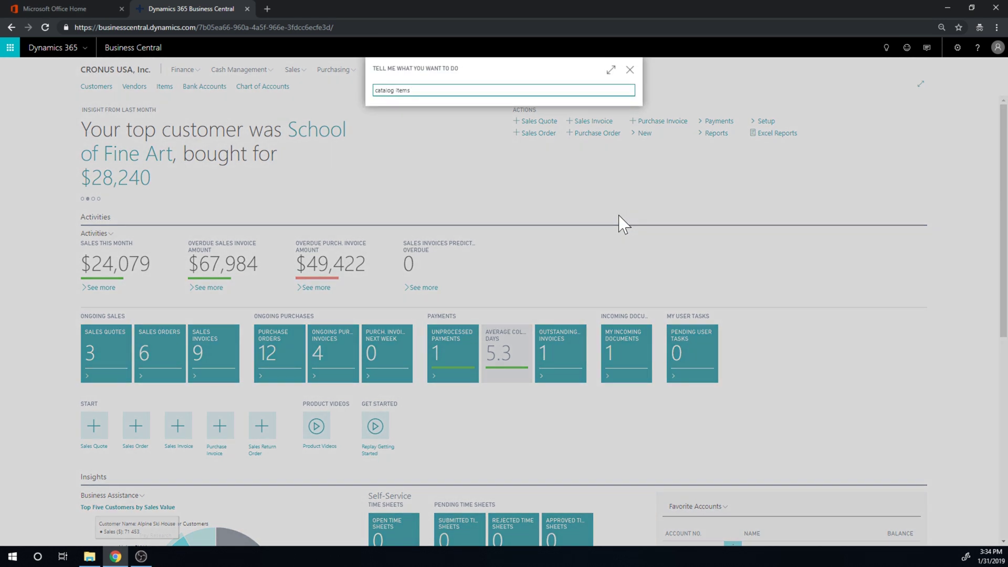
click(423, 127)
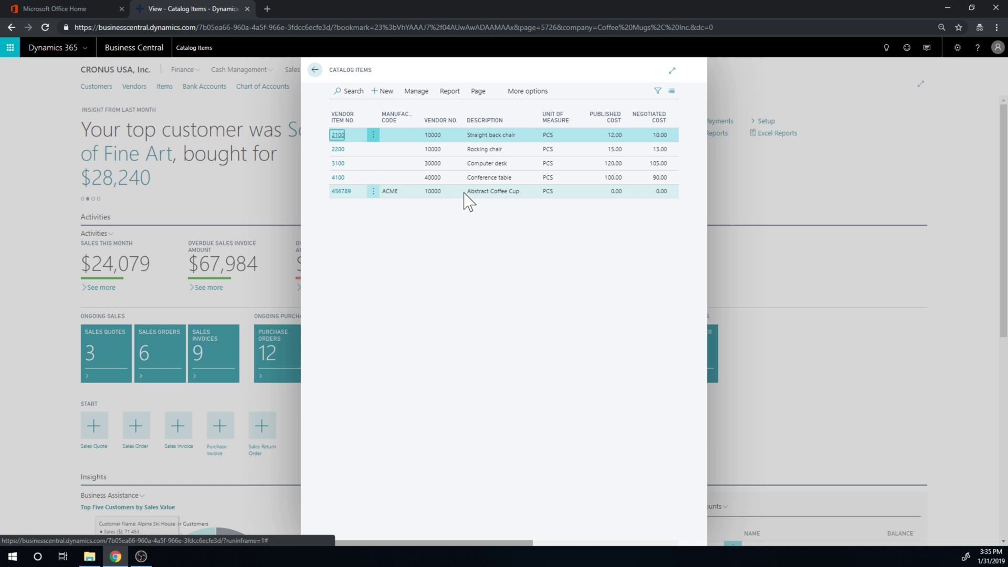
Step: Start a new catalog item with manufacturer ACME, vendor 10000 and vendor item no. 987654
click(379, 95)
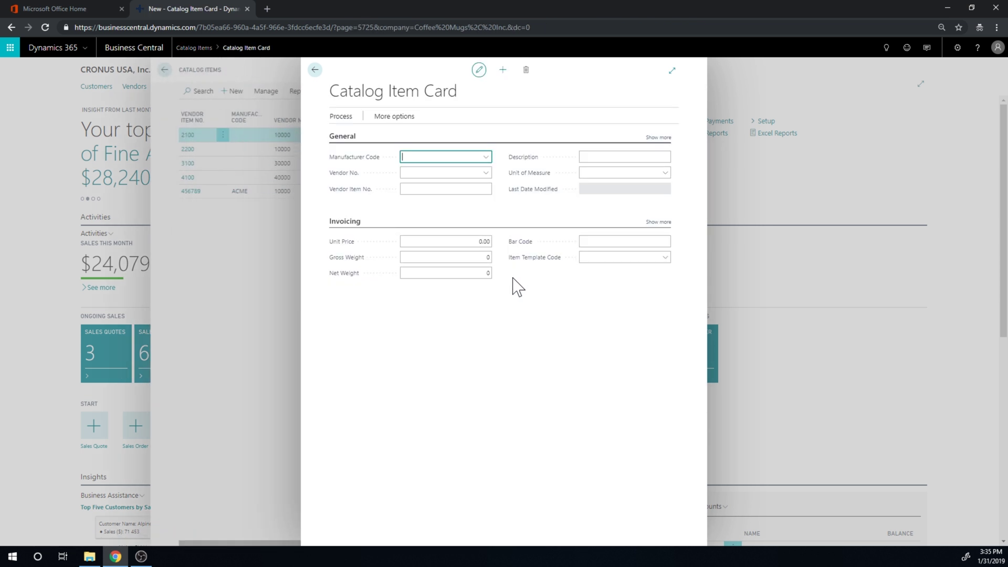
click(483, 159)
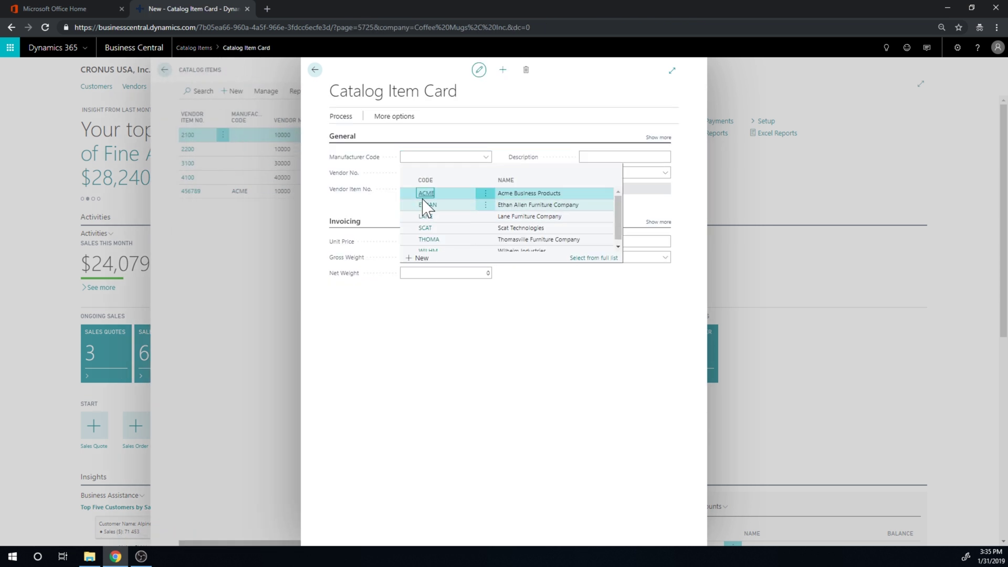
click(447, 195)
click(485, 173)
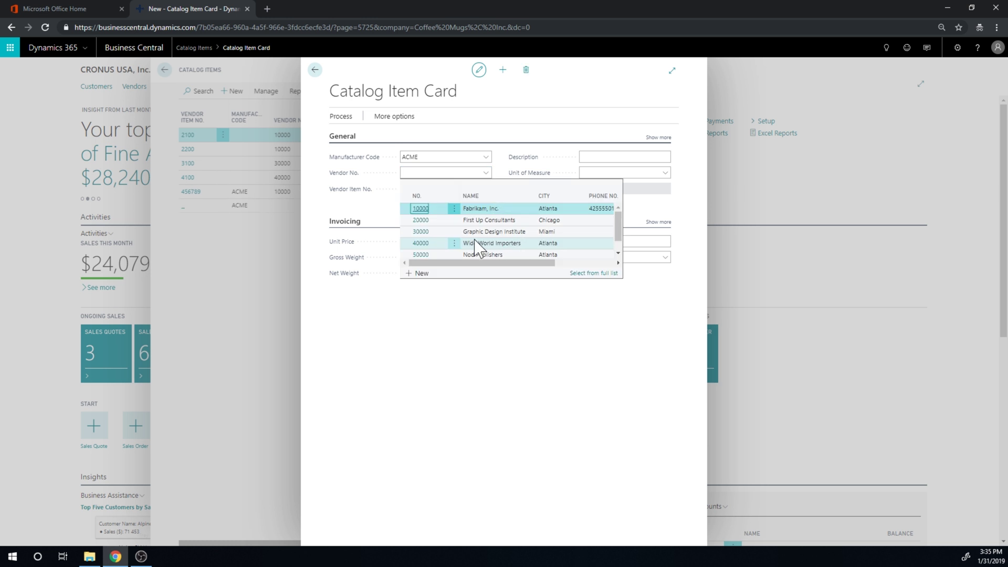
click(441, 209)
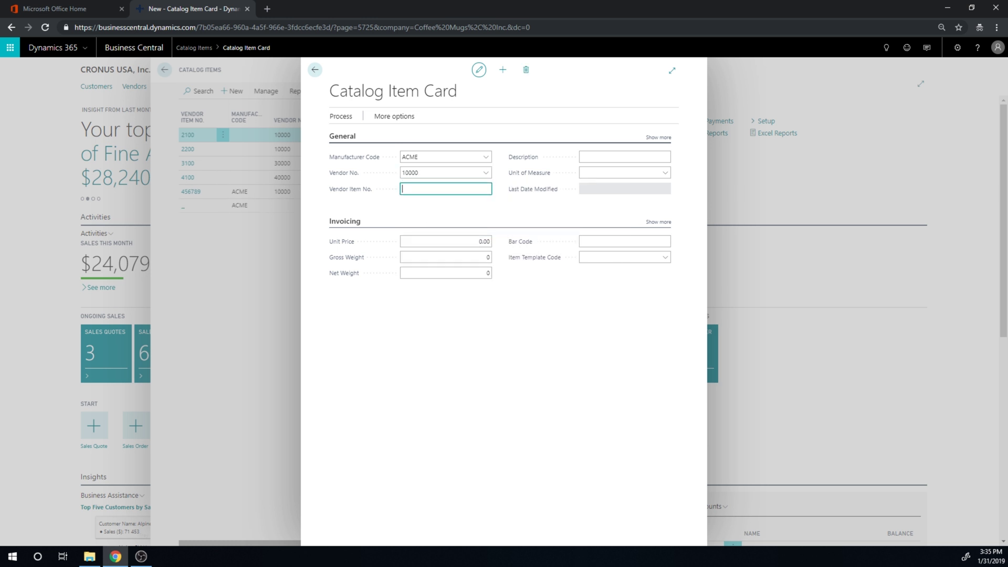
key(Tab)
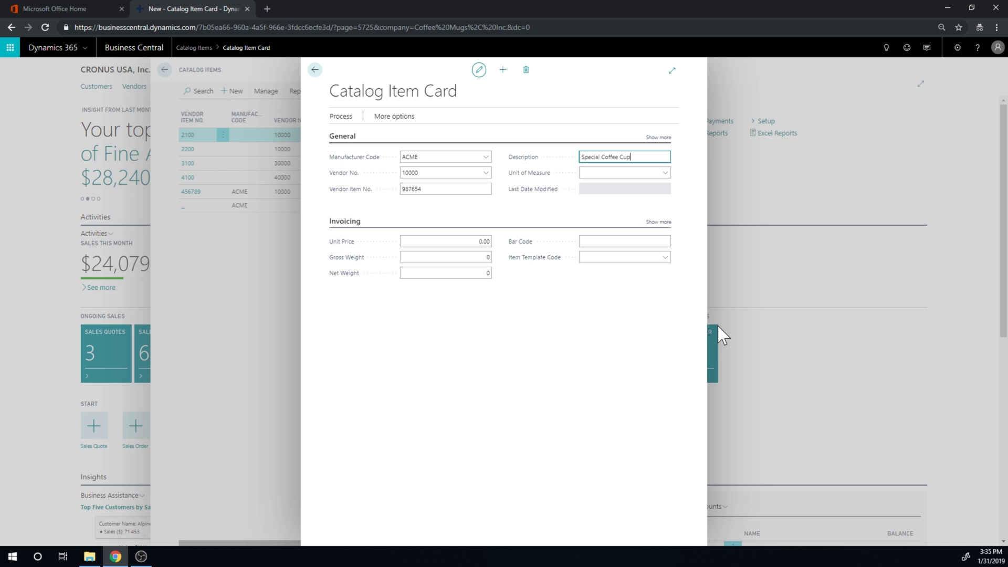
Step: Set the description to 'Superbowl Coffee Cup' and the unit of measure to PCS
key(BackSpace)
key(BackSpace)
key(BackSpace)
key(BackSpace)
key(BackSpace)
key(BackSpace)
key(BackSpace)
key(BackSpace)
text(Super)
key(BackSpace)
text(bowl)
click(666, 173)
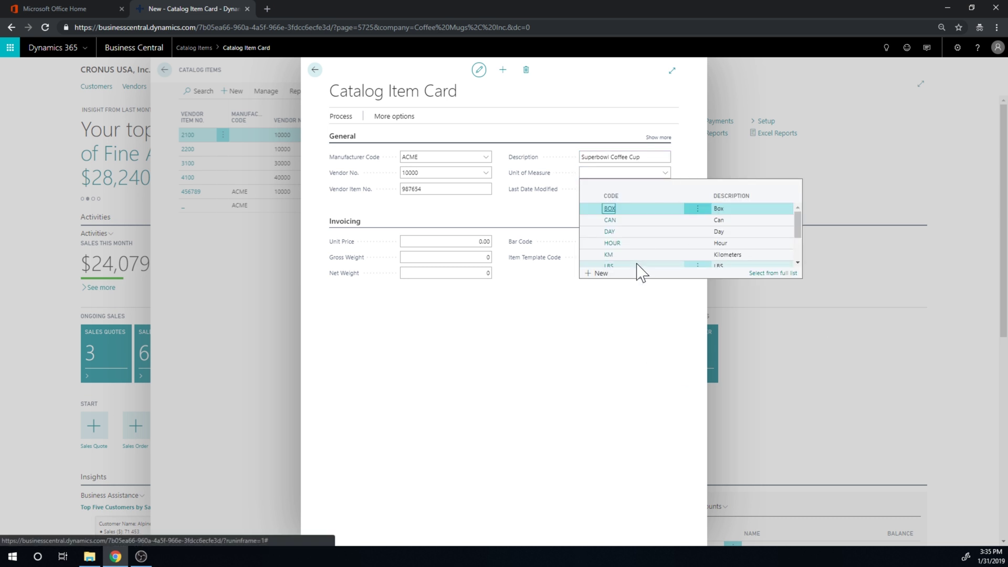
scroll(638, 252, down, 2)
click(630, 263)
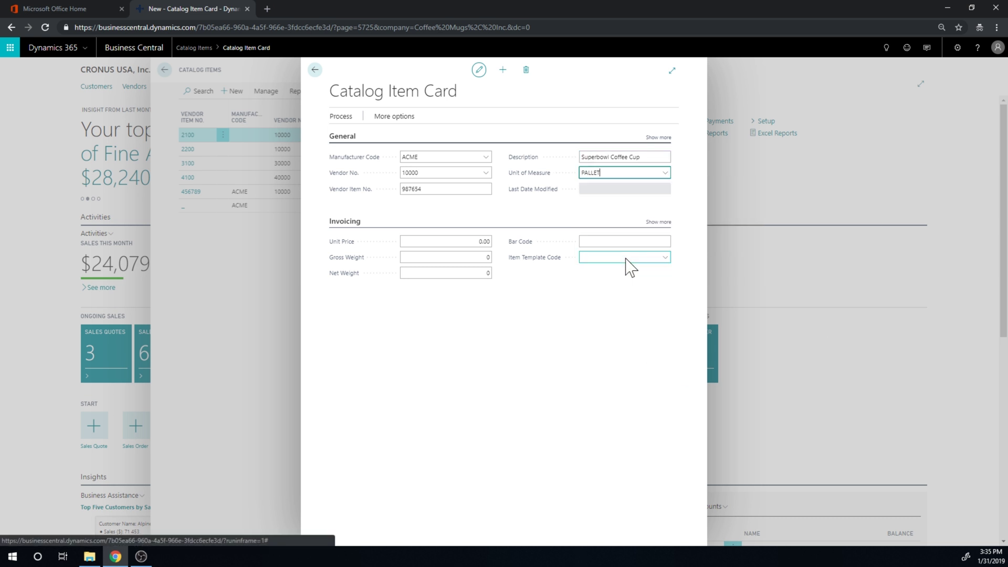
click(665, 174)
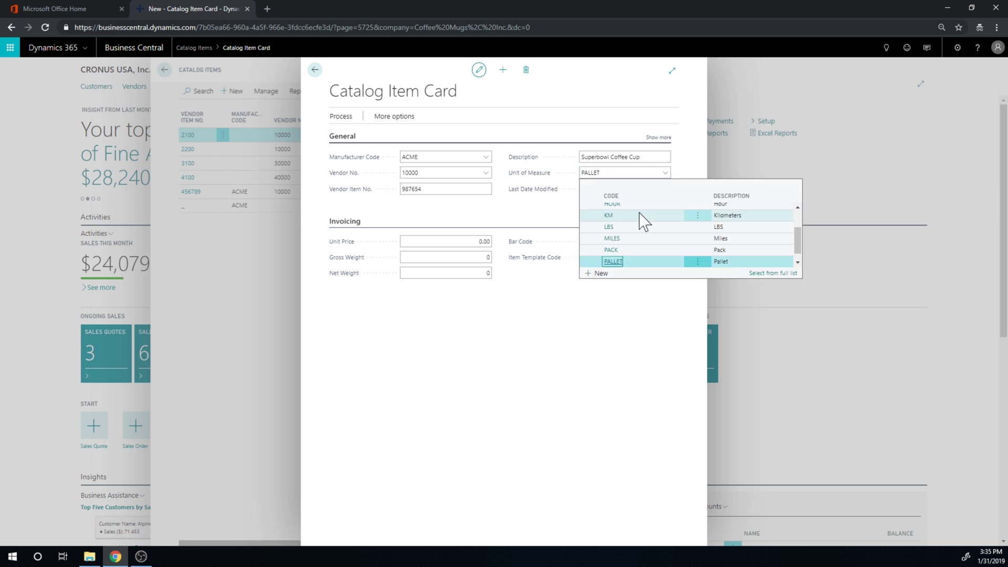
click(630, 262)
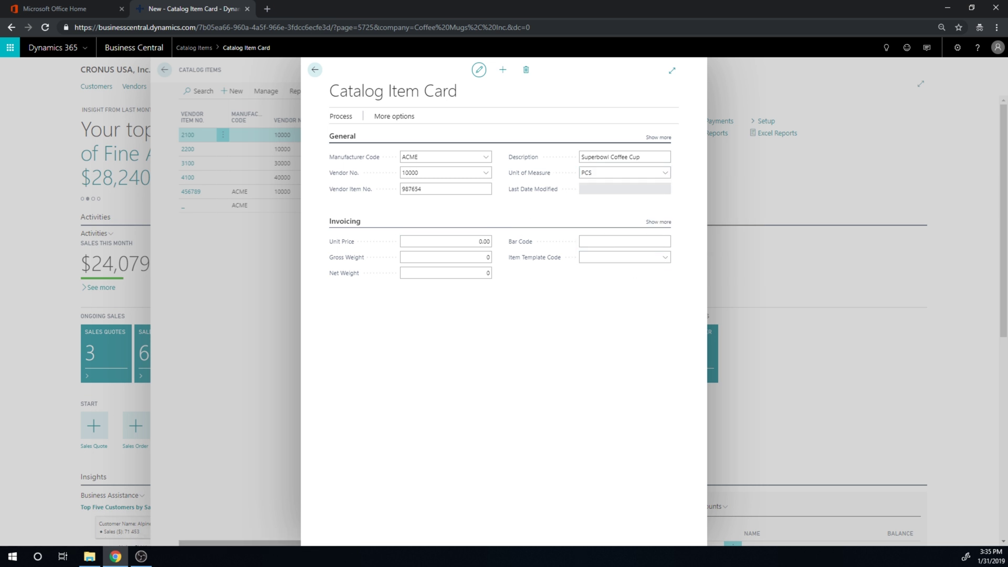
Step: Set the unit price to 10.00 and the item template to ITEM000002
key(Tab)
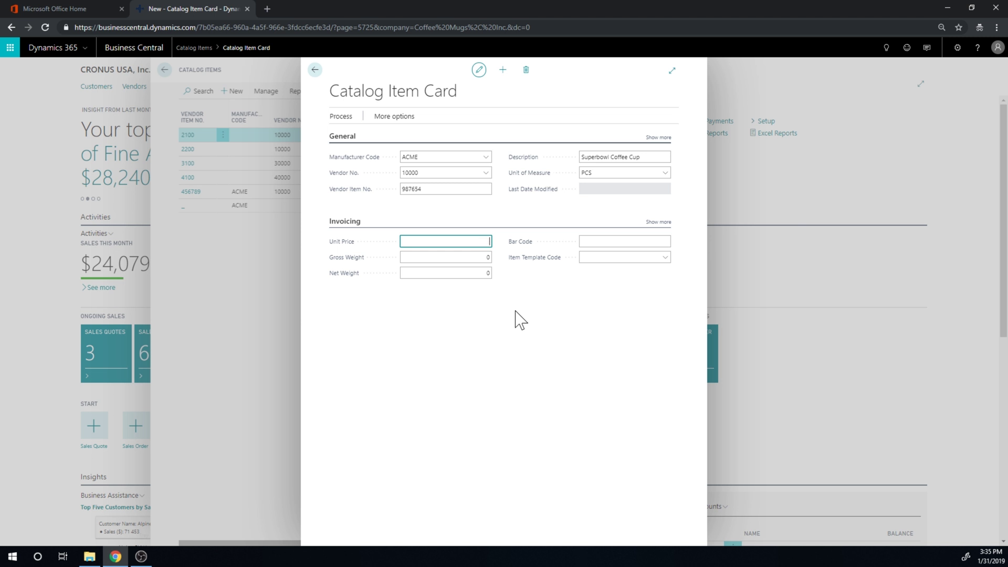
text(10)
key(Tab)
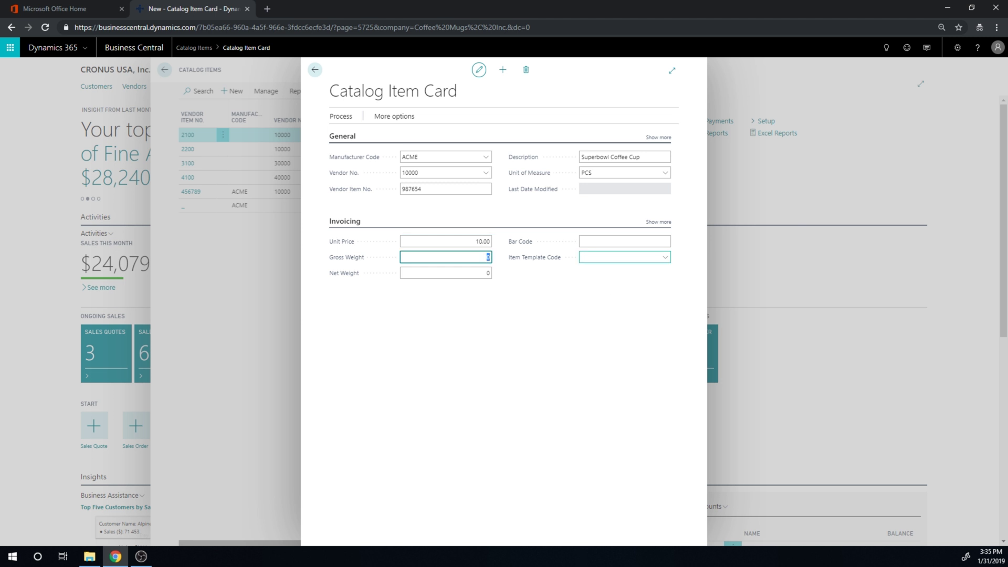
click(664, 258)
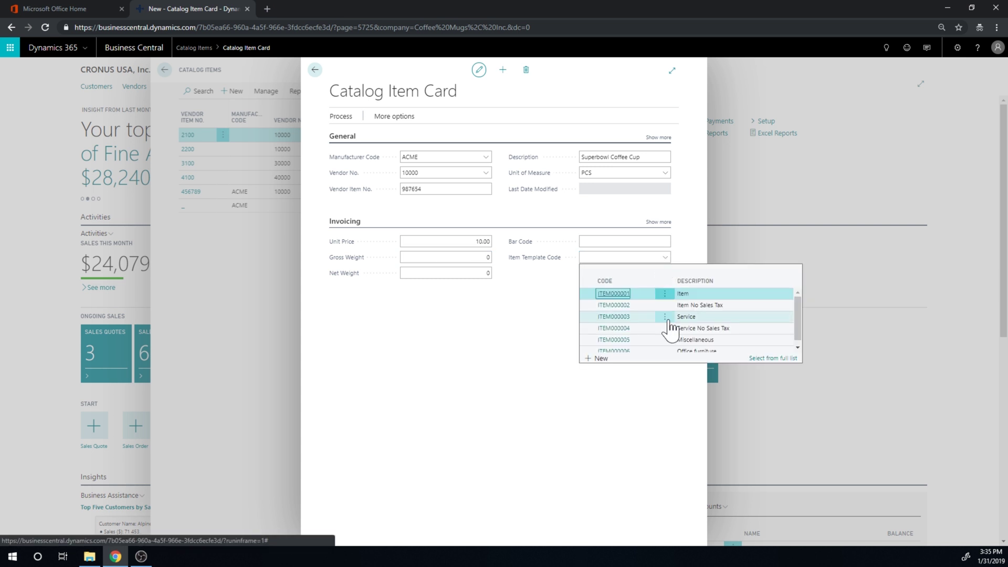
click(637, 307)
Step: Review the card's Navigate and Functions actions, then save it and close Catalog Items
click(402, 117)
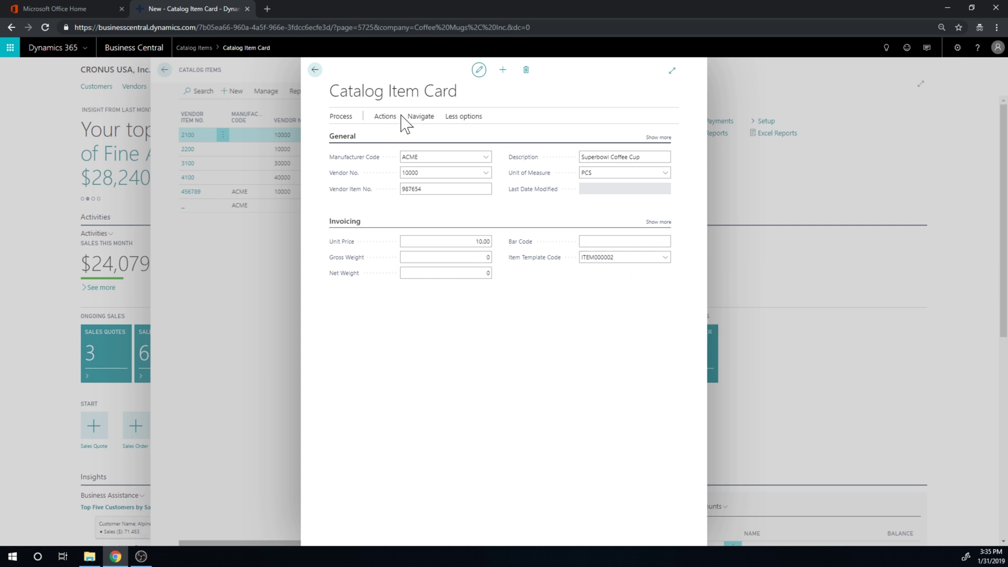
click(421, 116)
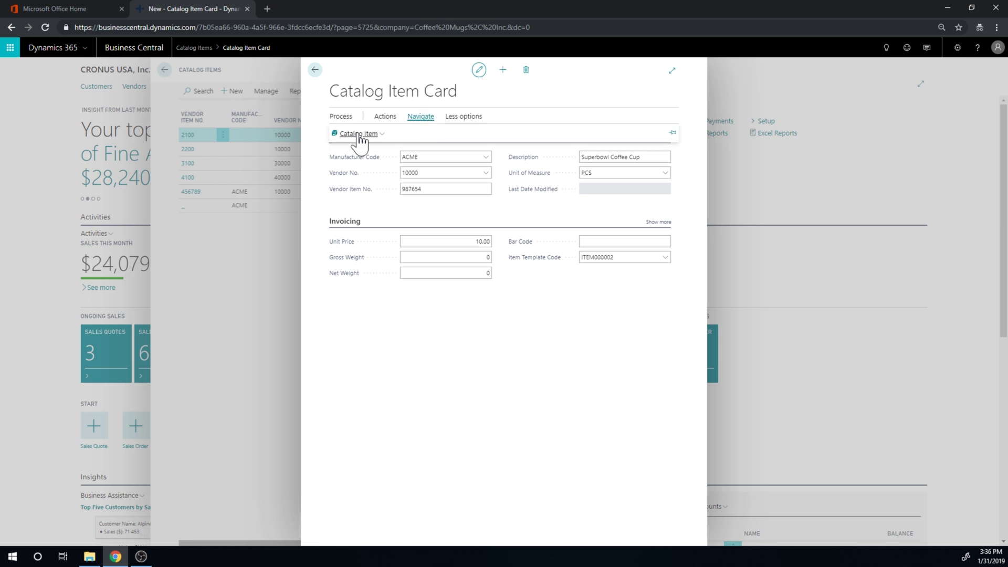
click(360, 137)
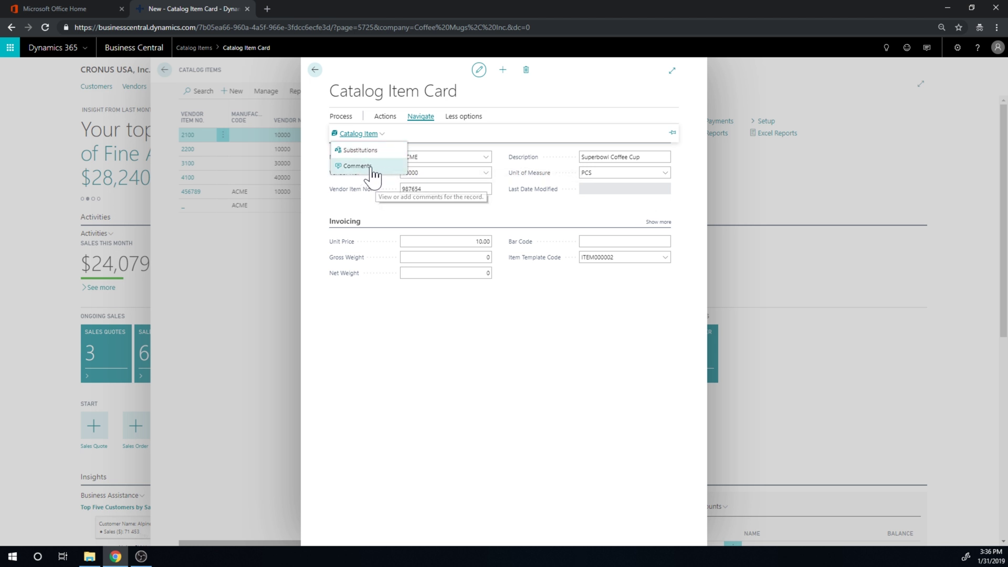
click(386, 120)
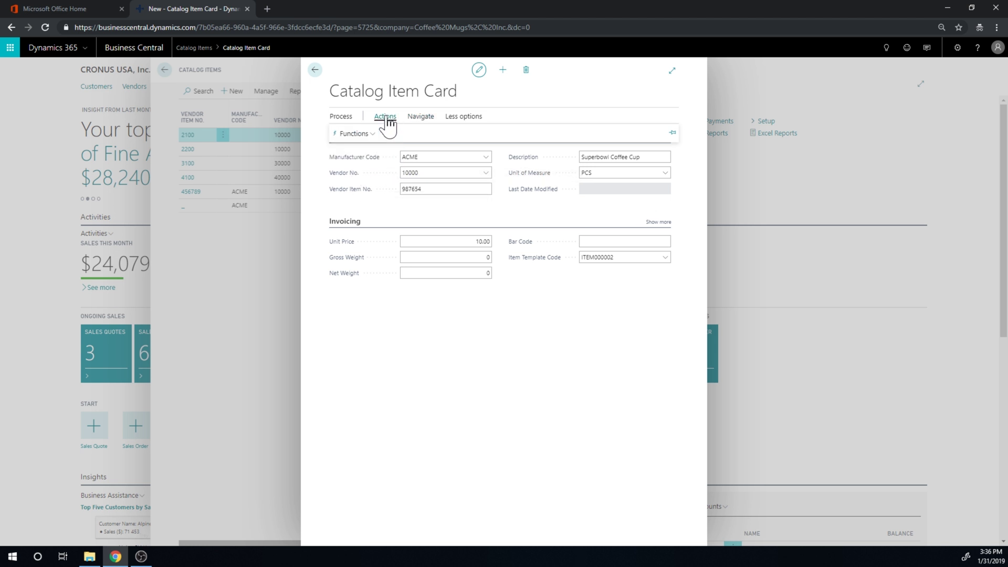
click(354, 135)
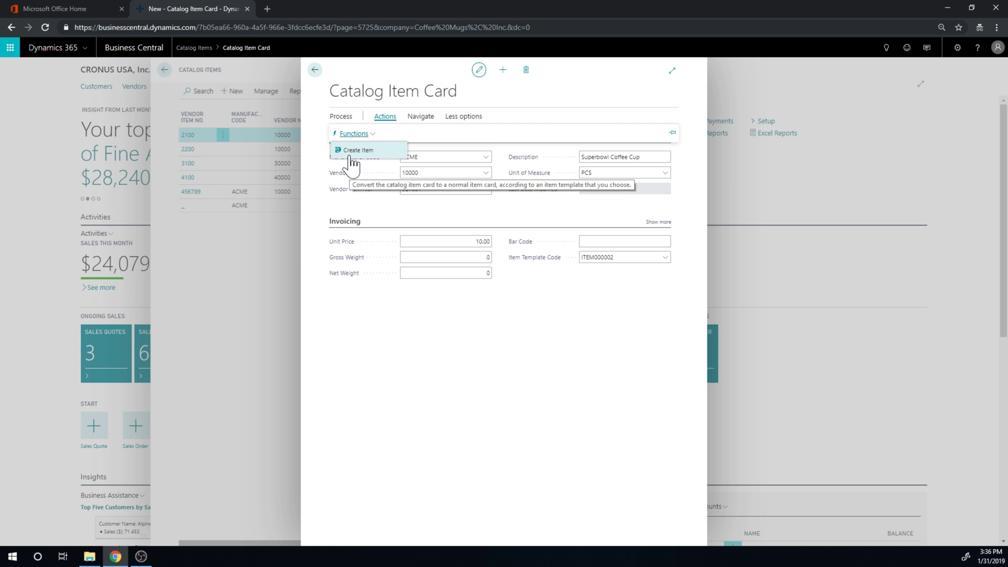
click(520, 93)
click(314, 69)
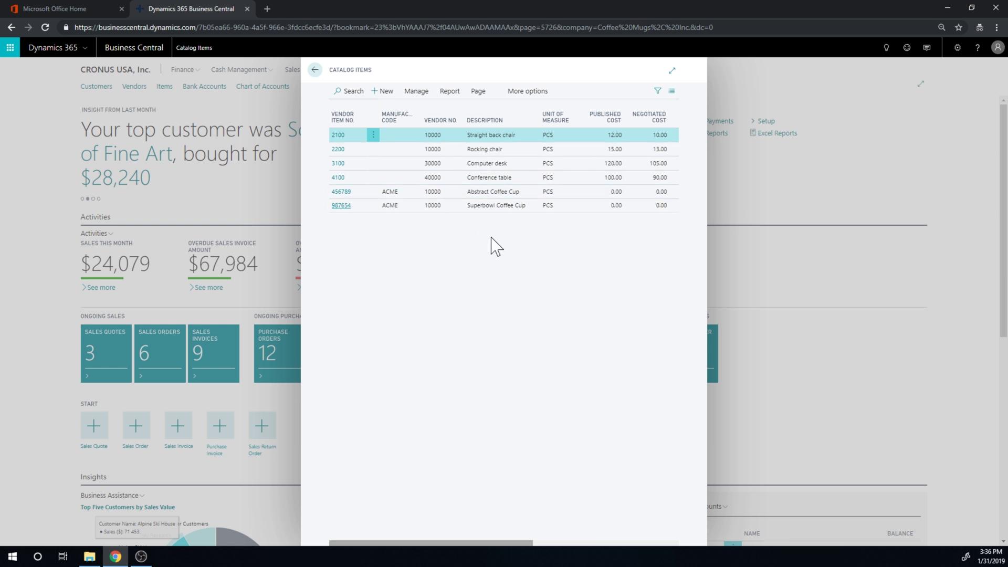
click(316, 71)
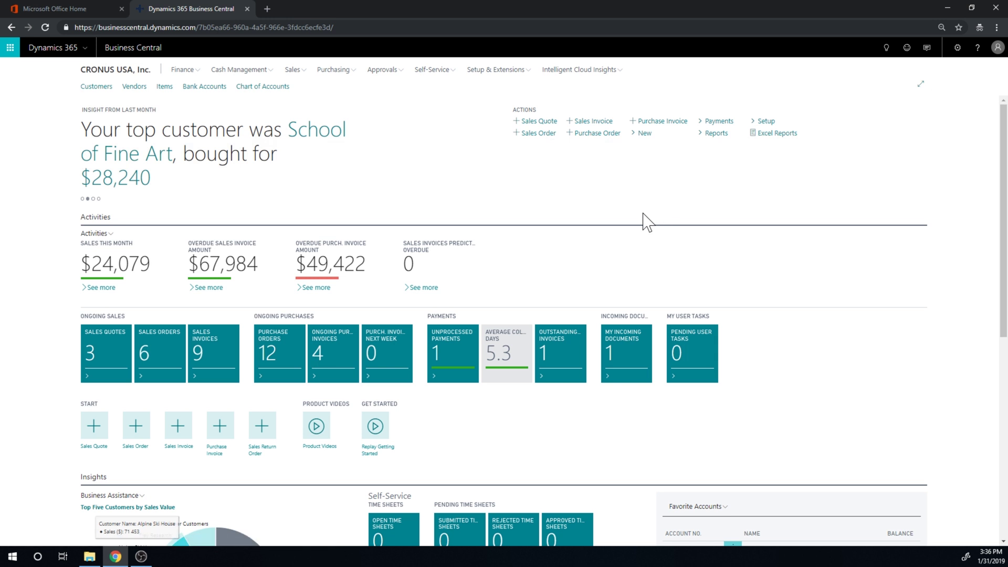
Step: Create new sales quote S-QUO1004 from Sales Quotes for customer Adatum Corporation
click(887, 47)
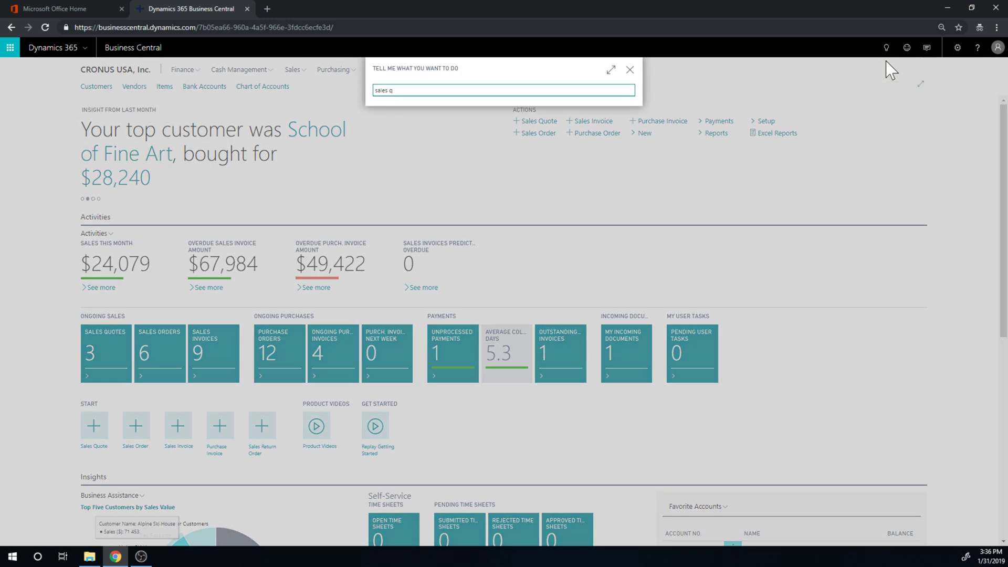
text(sales quote)
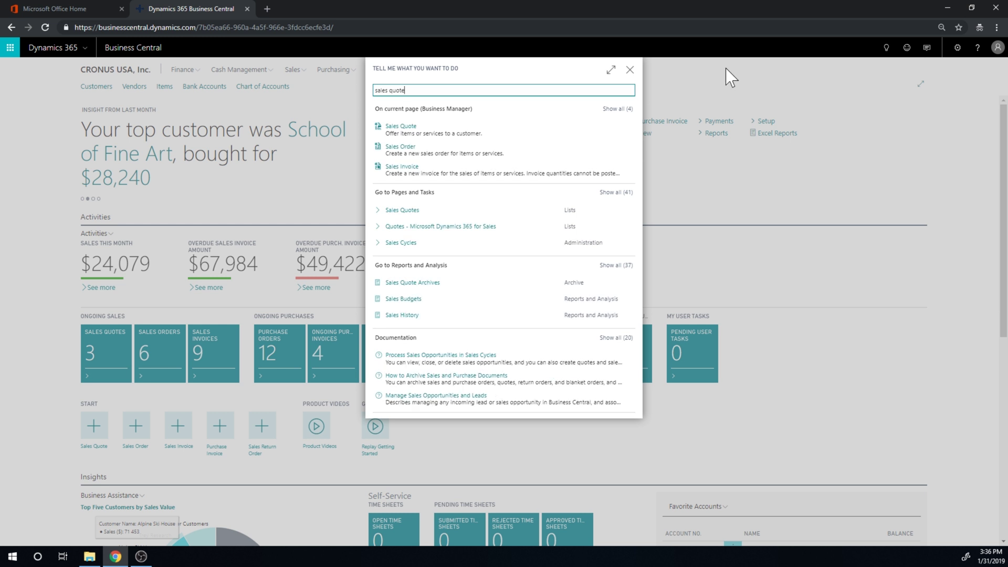
click(409, 212)
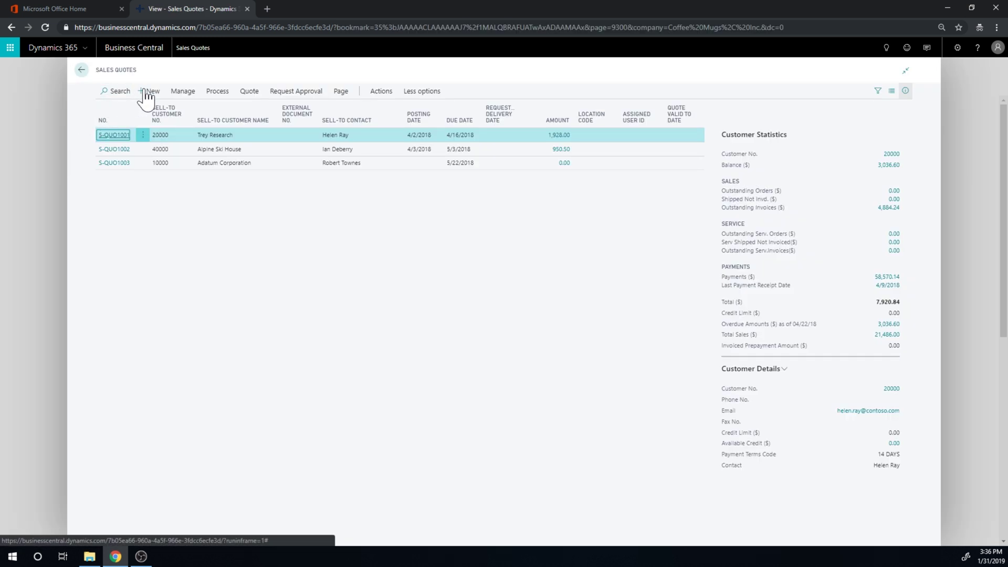
click(149, 91)
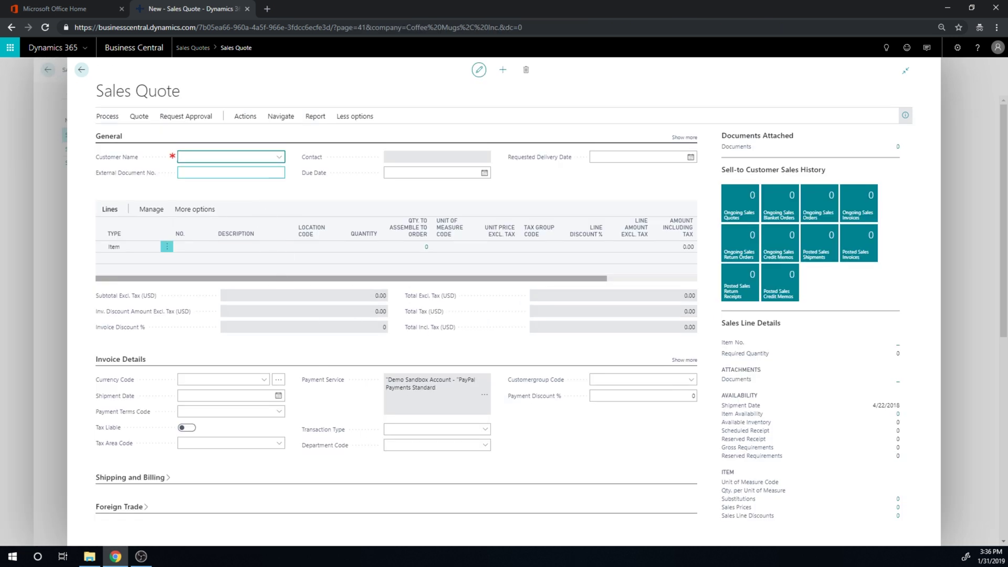
click(279, 157)
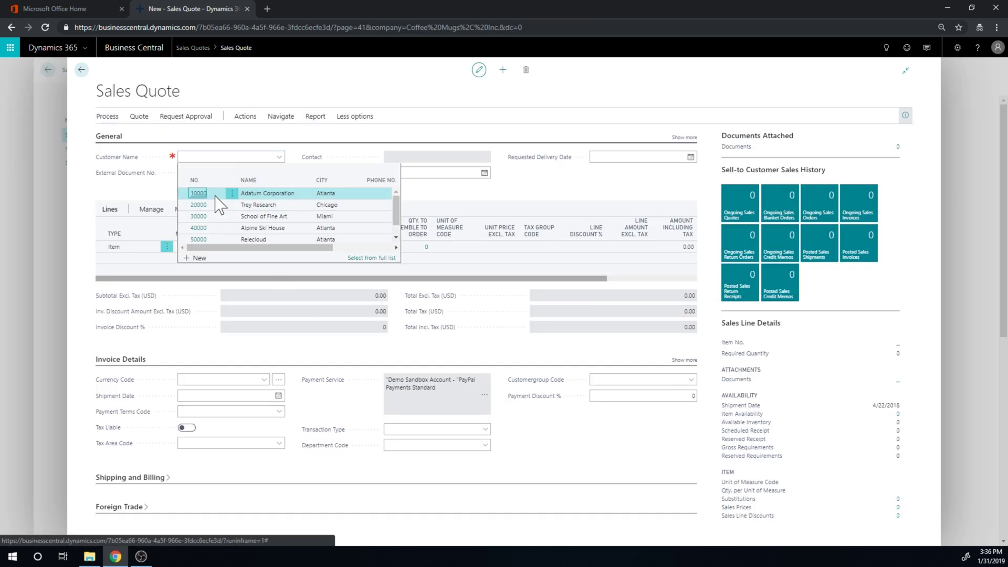
click(252, 194)
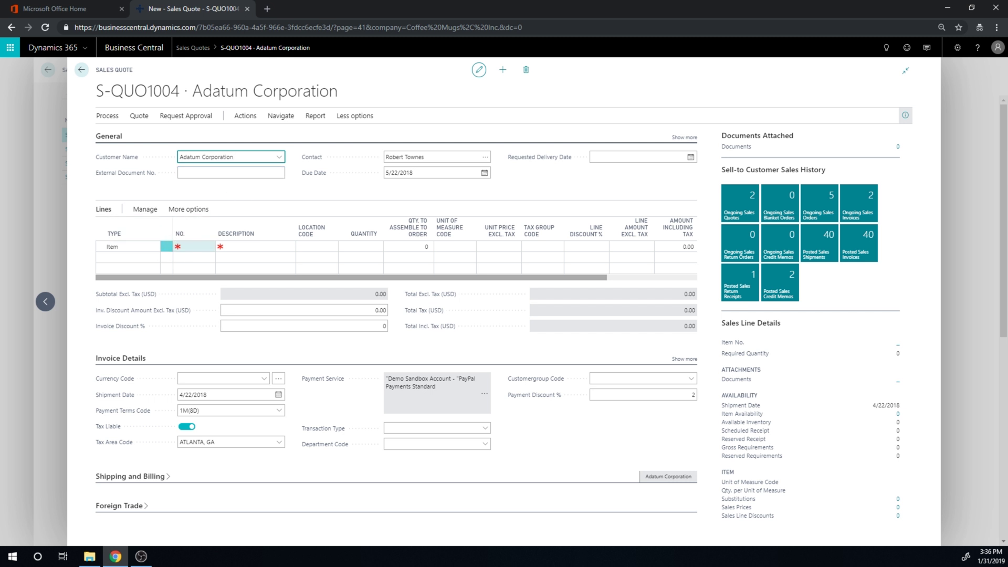
key(Return)
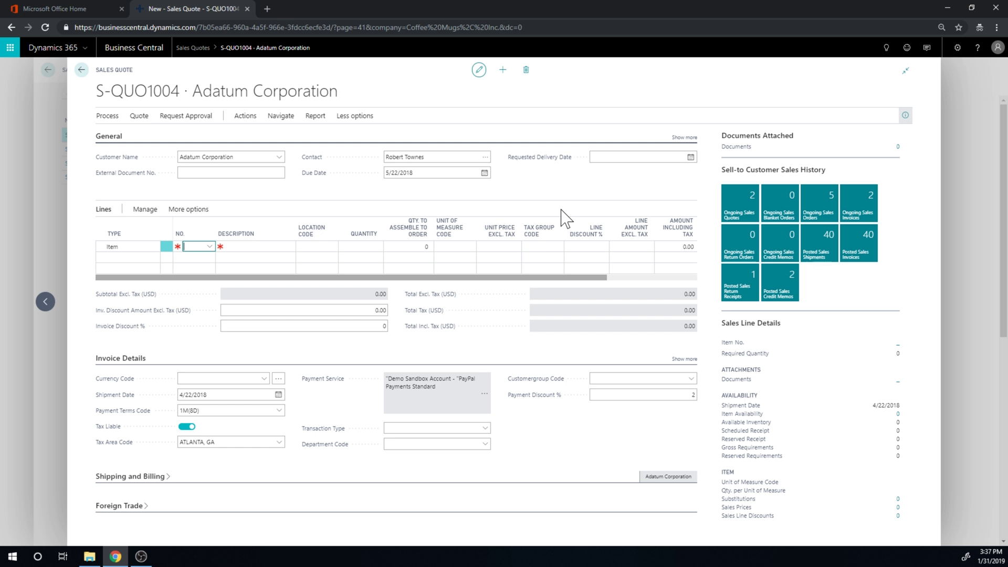
Step: Add catalog item 987654 Superbowl Coffee Cup to the quote line via Select Catalog Items
click(148, 212)
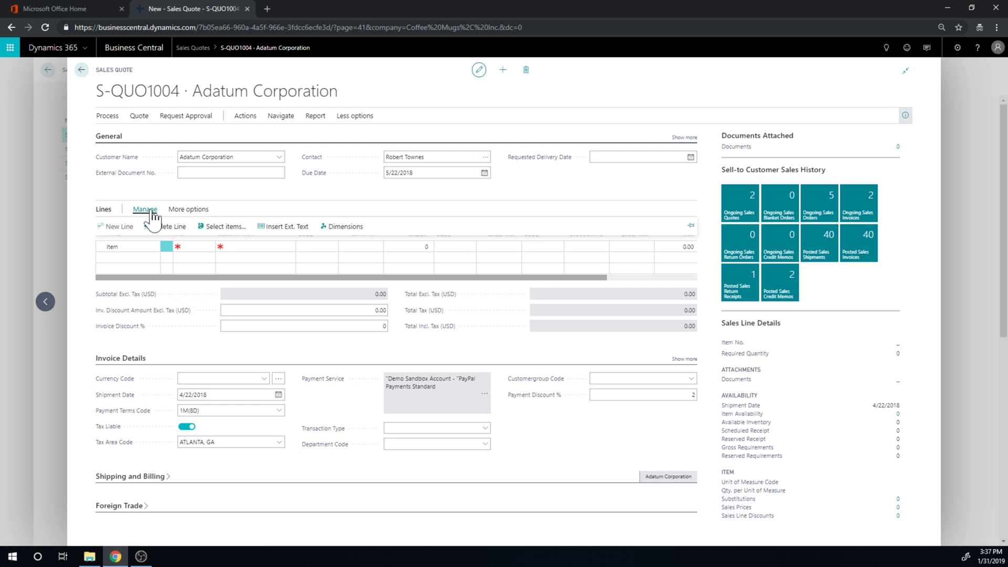
click(188, 210)
click(222, 210)
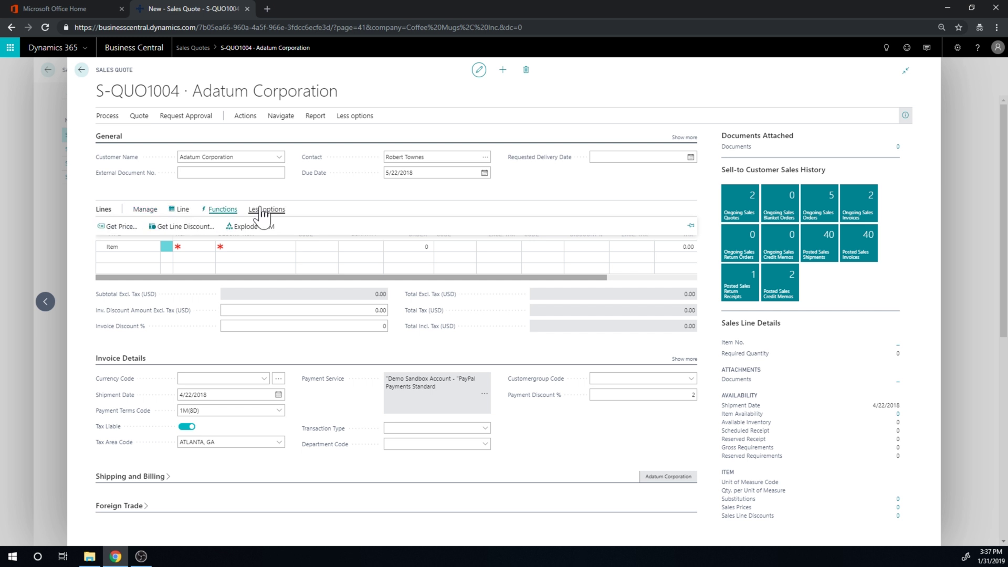
click(183, 210)
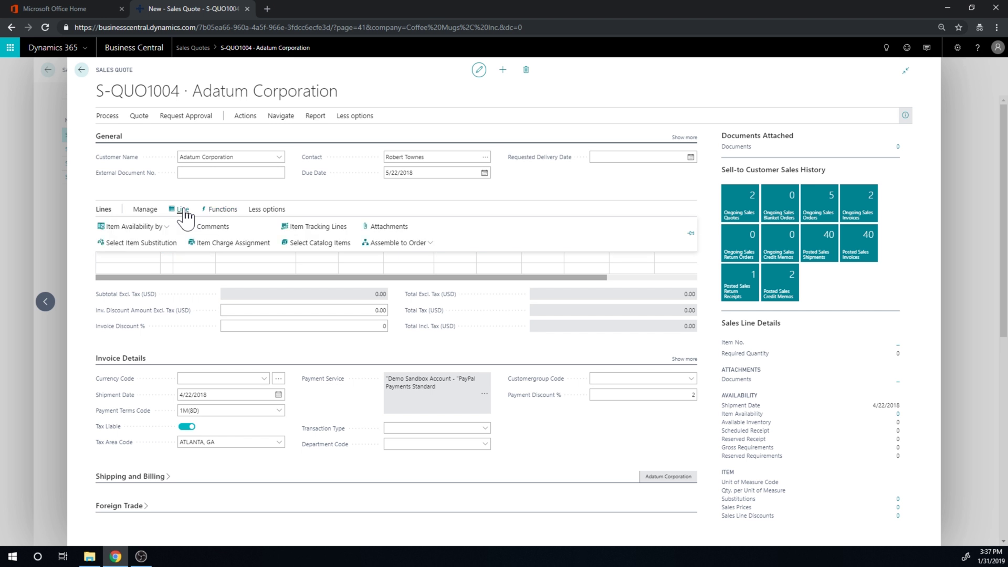
click(333, 243)
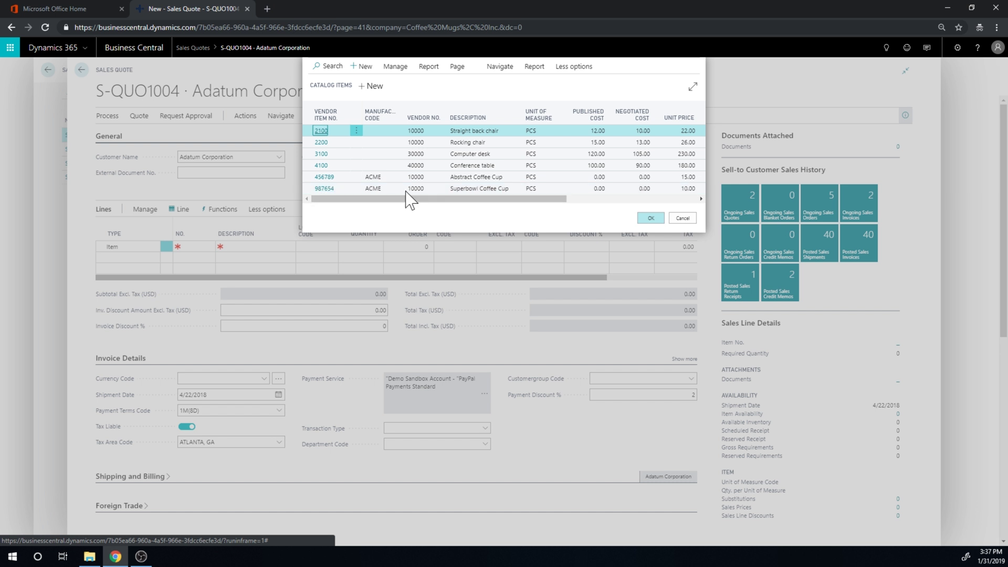
click(447, 189)
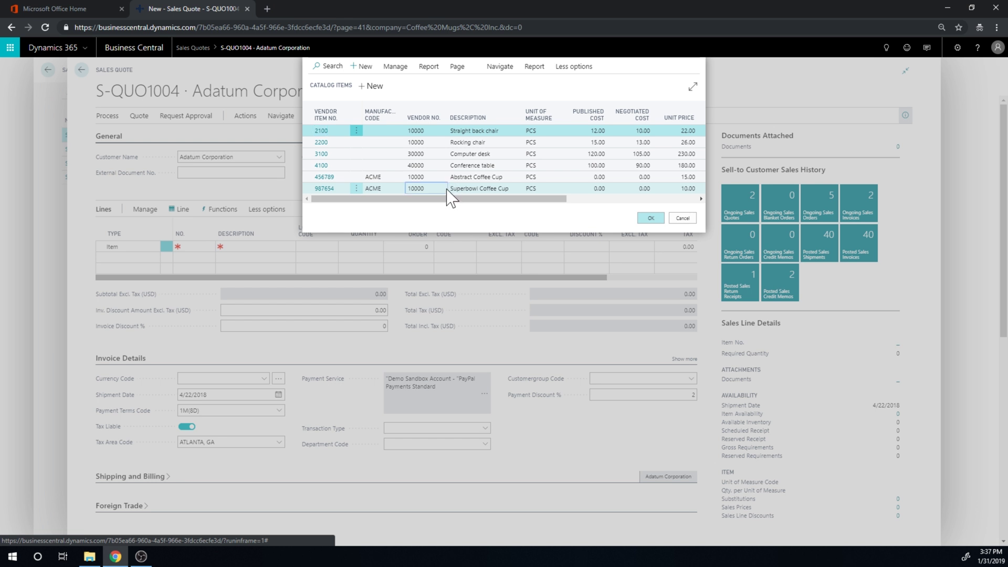
click(645, 220)
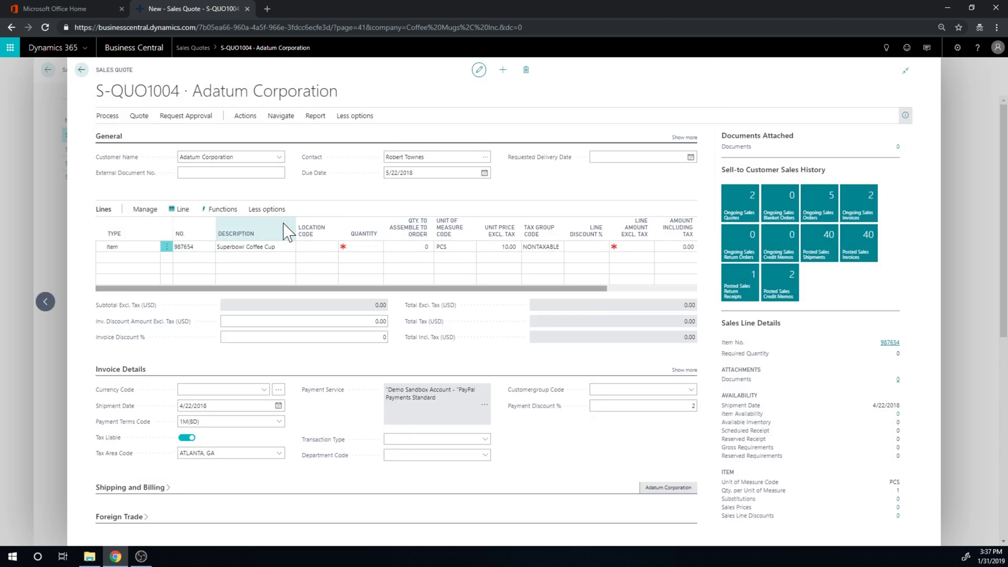
Step: Enter quantity 100 on the Superbowl Coffee Cup line
click(330, 247)
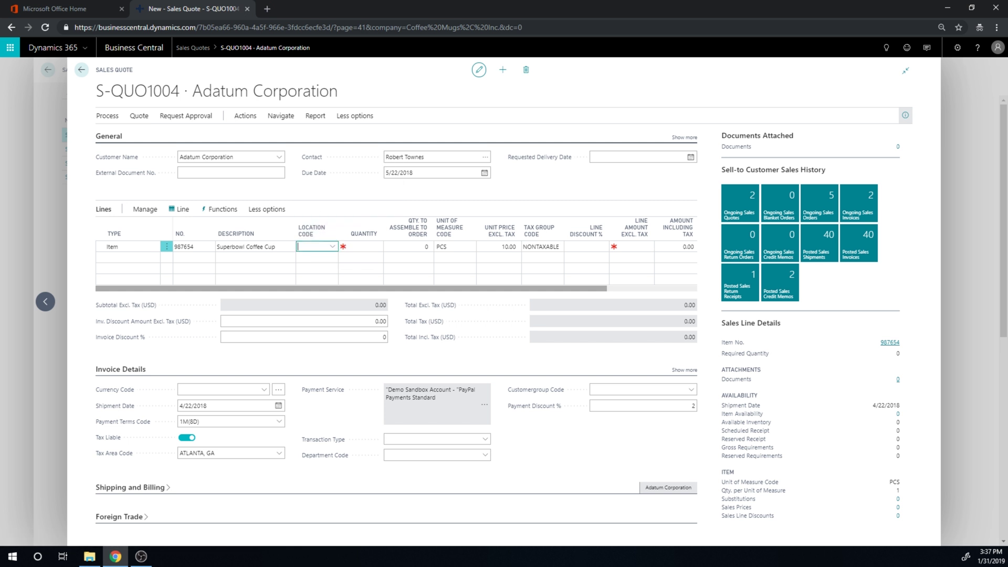
key(Tab)
text(100)
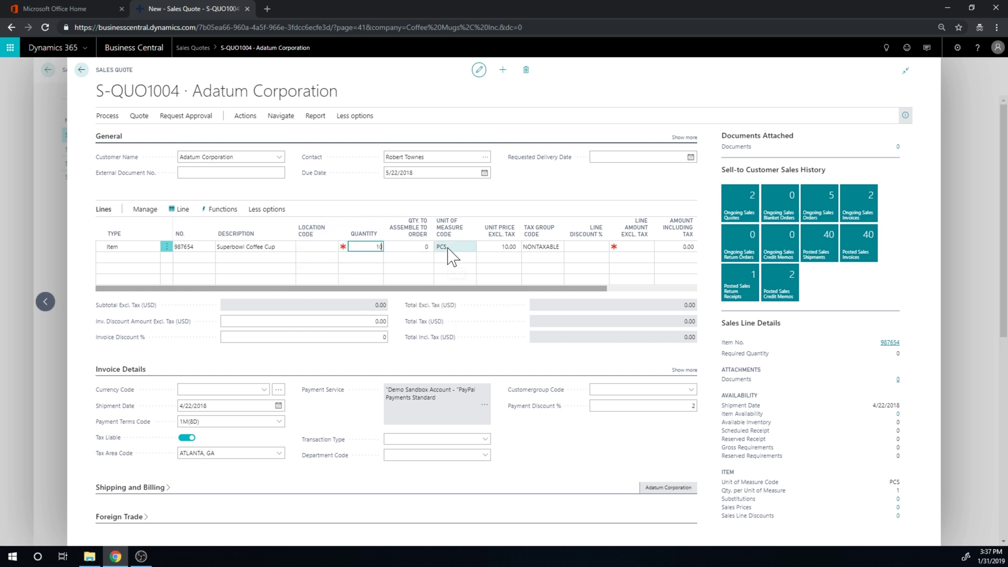
key(Tab)
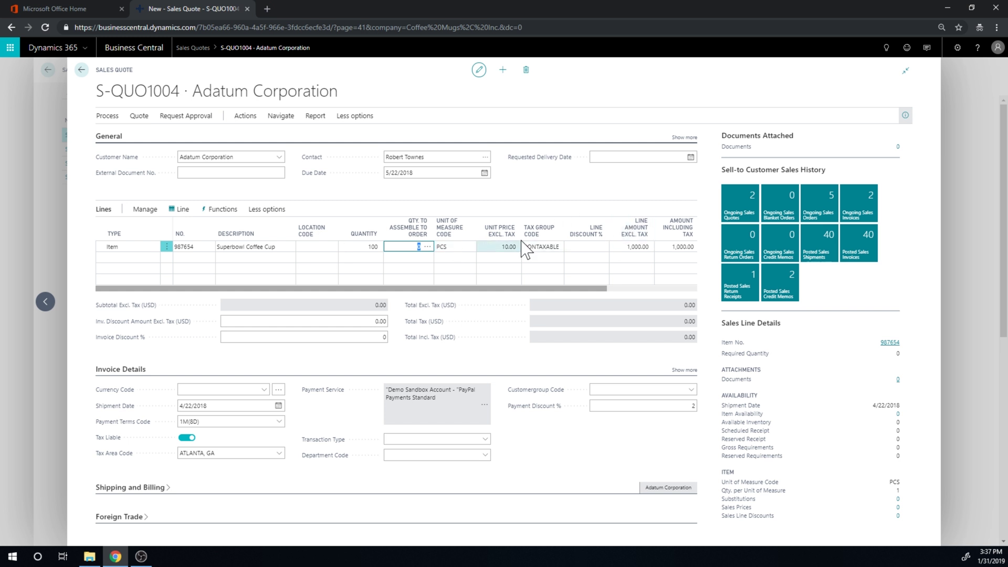
Step: Check the line's item number list, then return to the quantity of 100
click(209, 247)
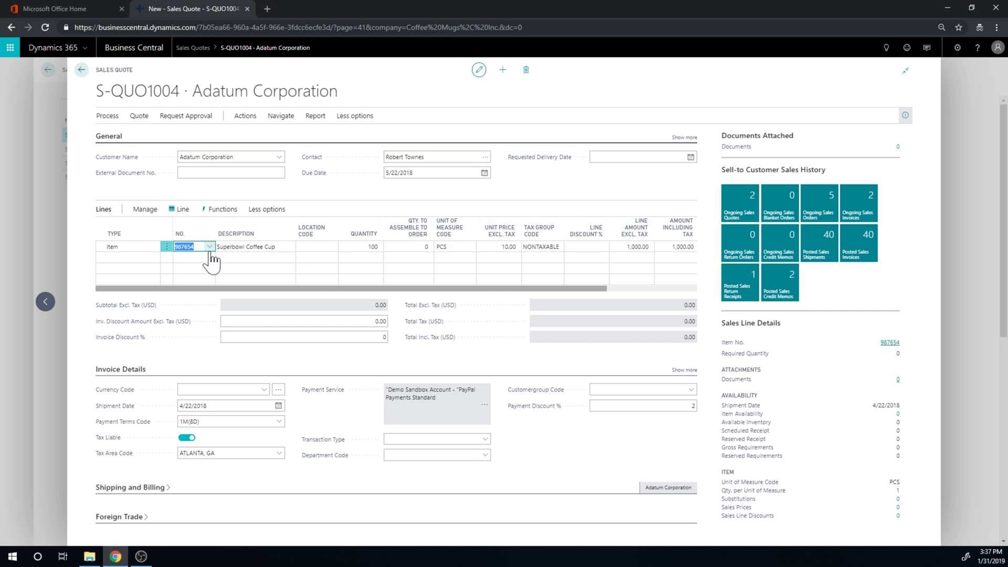
click(210, 247)
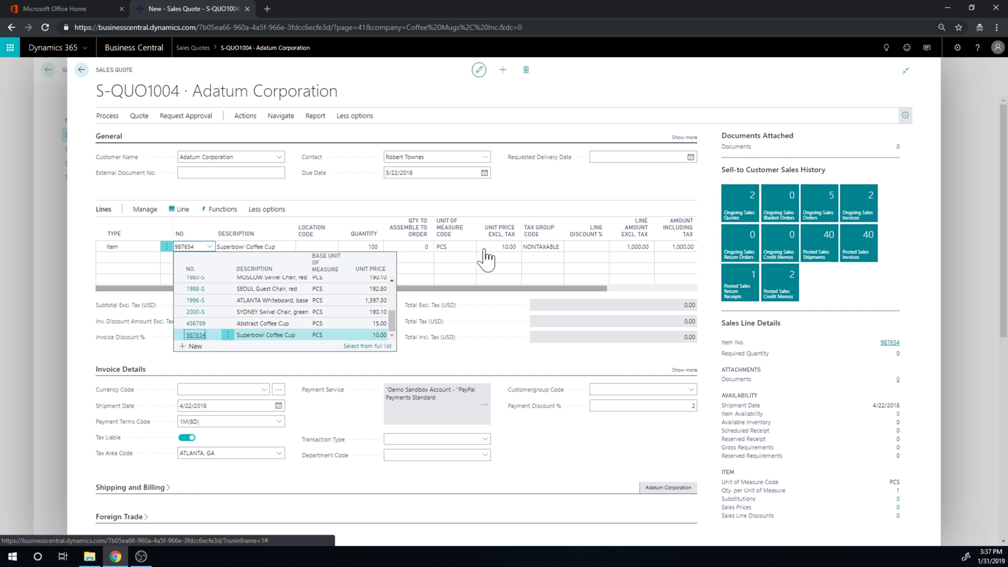
key(Tab)
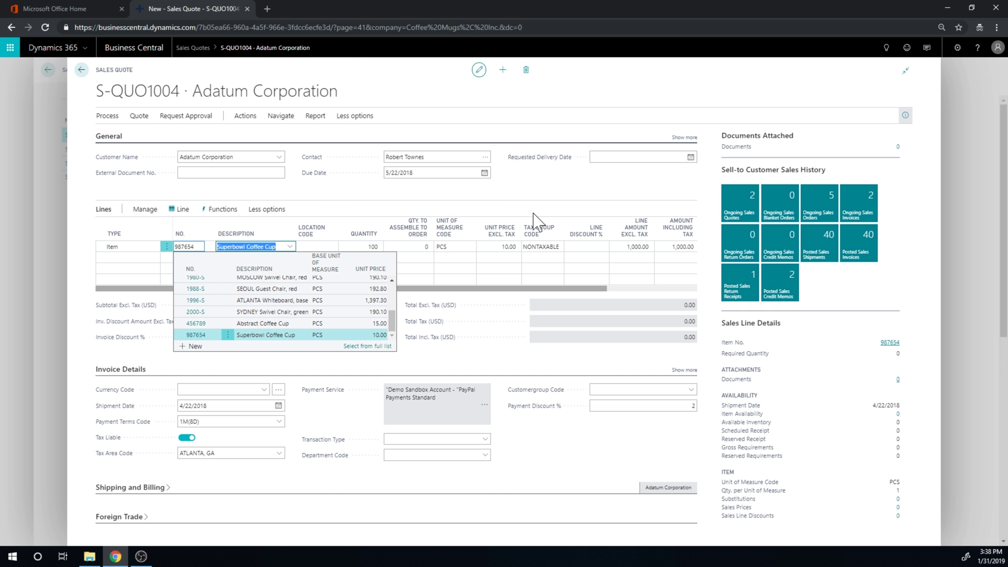
click(362, 247)
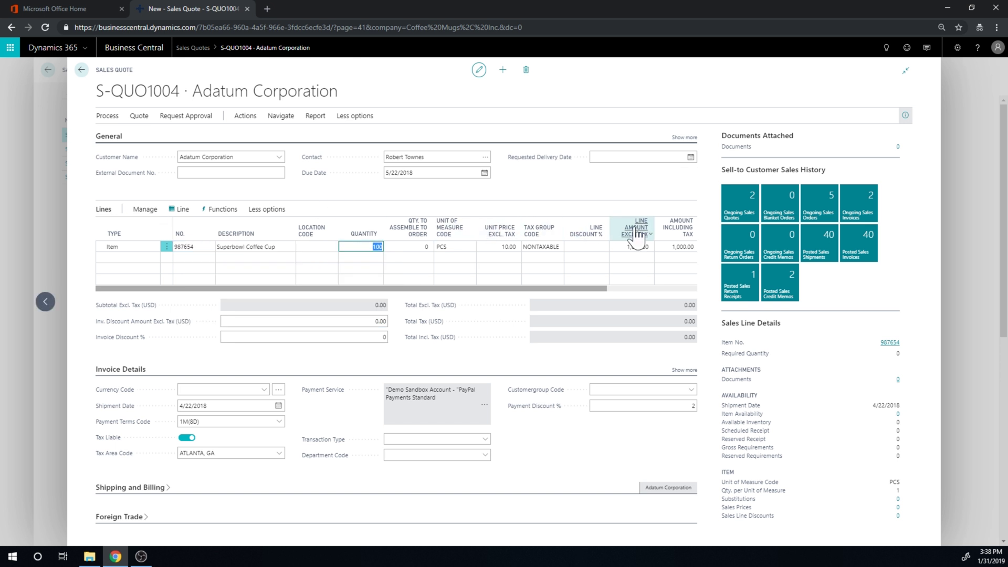